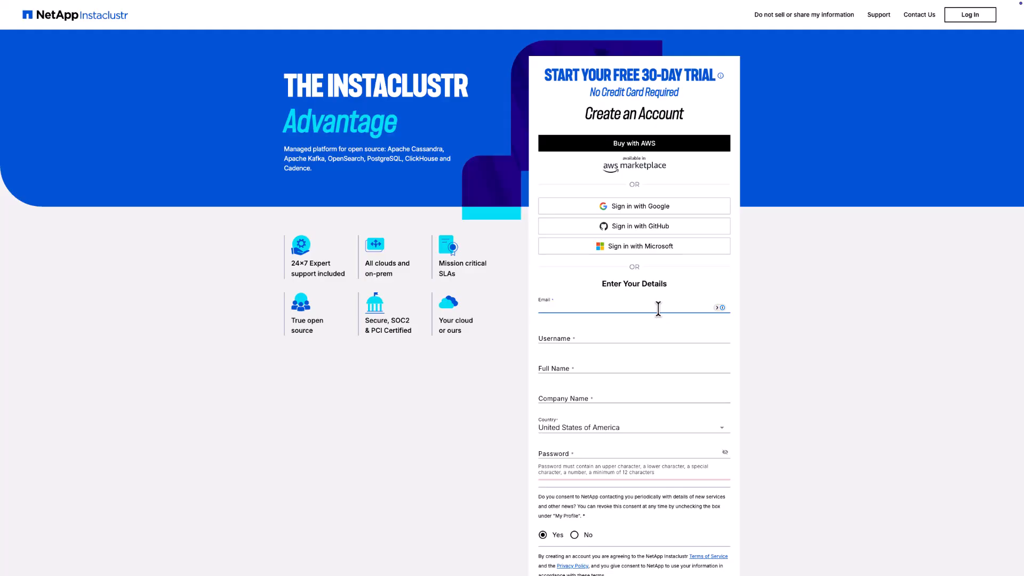
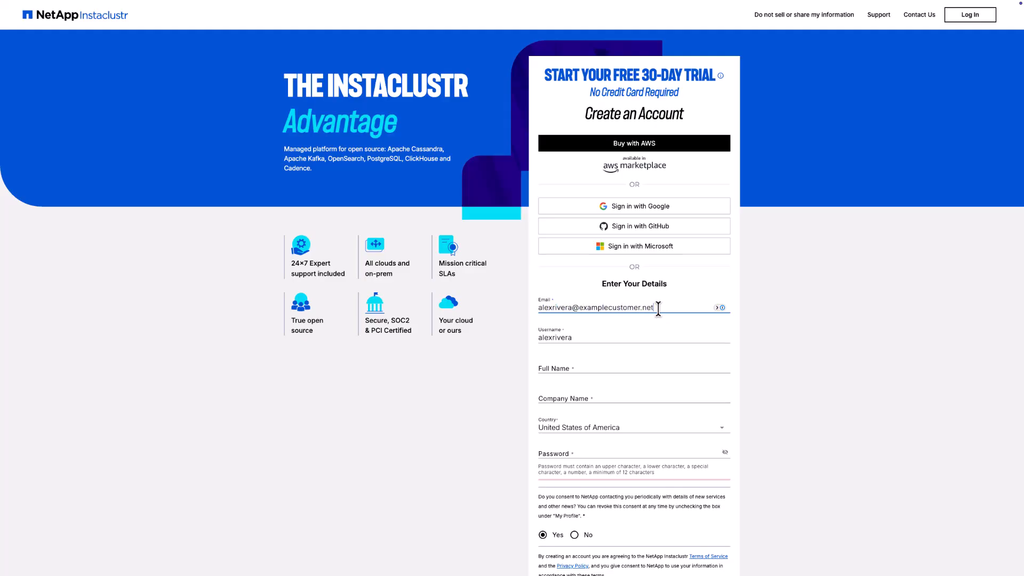
- Enter the email address, the user's full name and the company name in the free-trial form
click(644, 368)
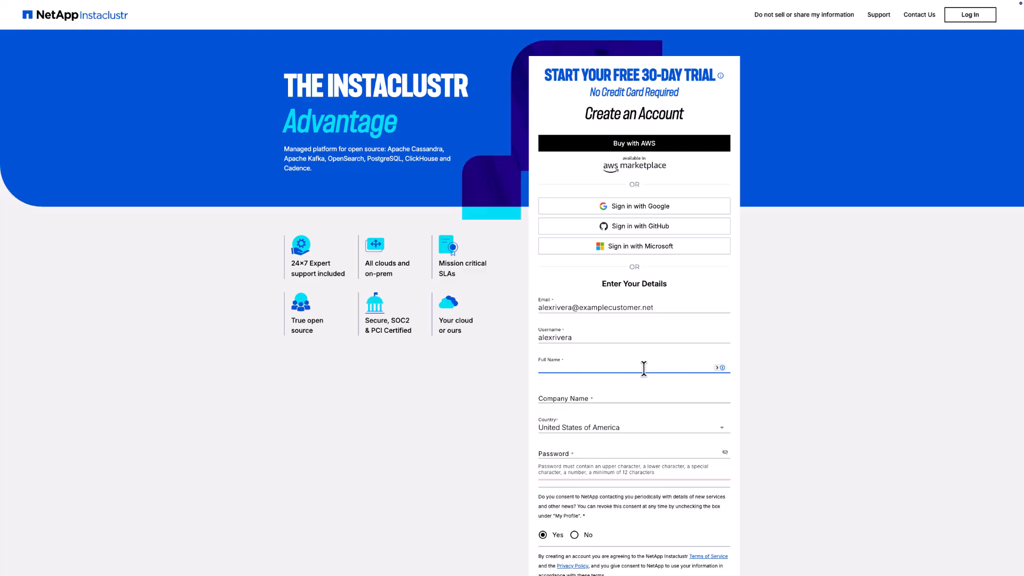
key(Tab)
text(E)
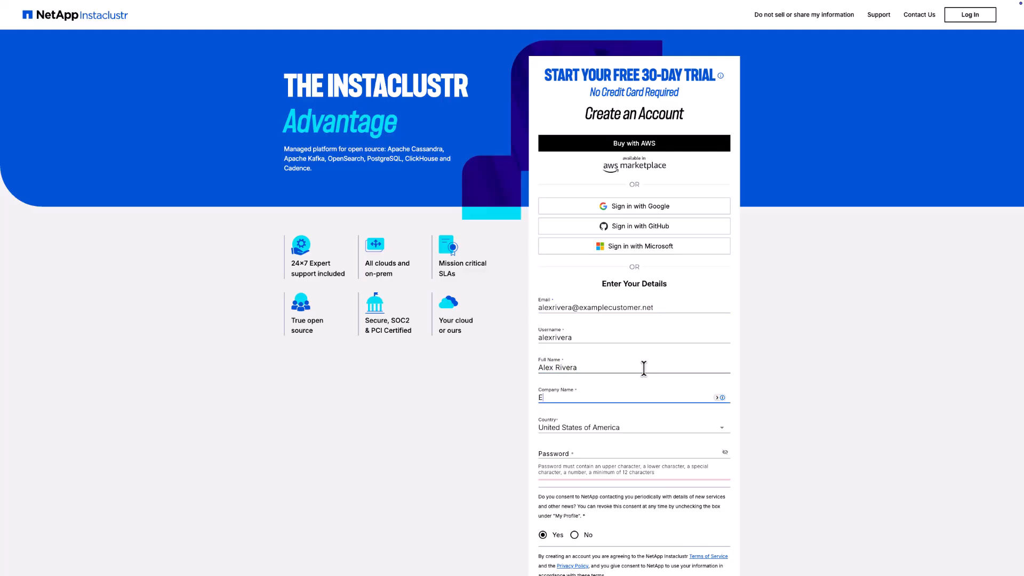
text(xample Company)
- Set the account password and submit the registration
click(618, 452)
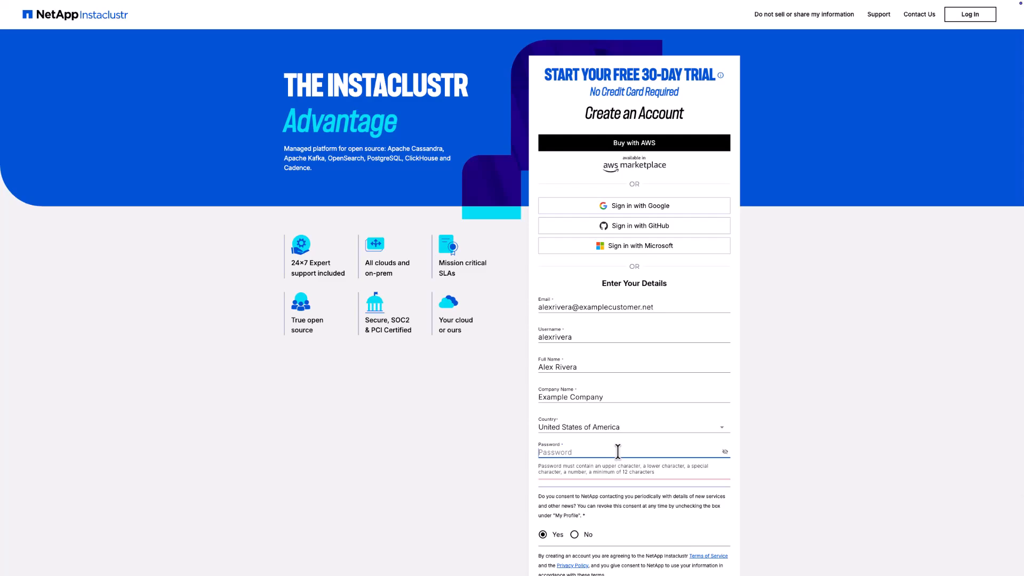
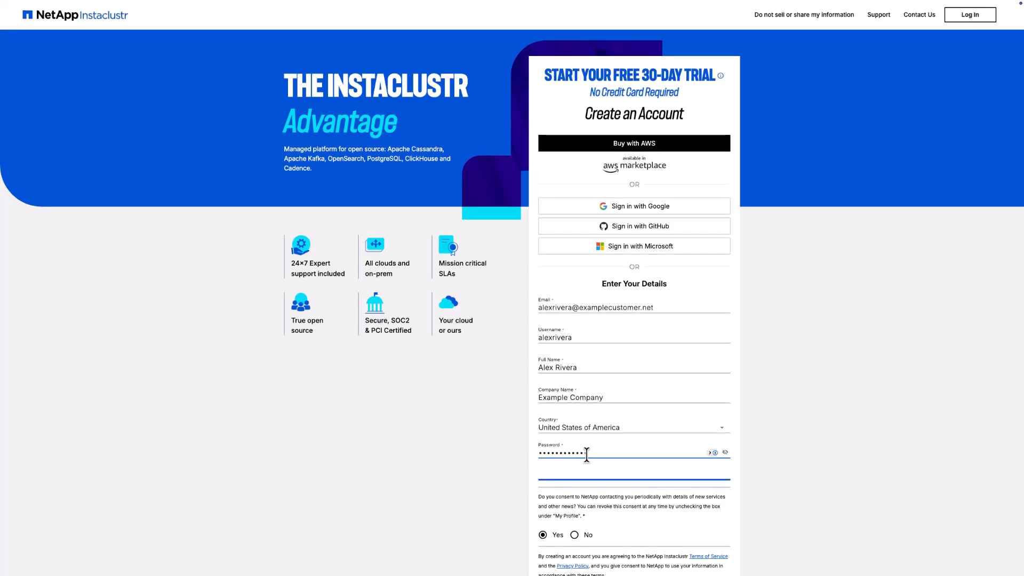
scroll(586, 455, down, 2)
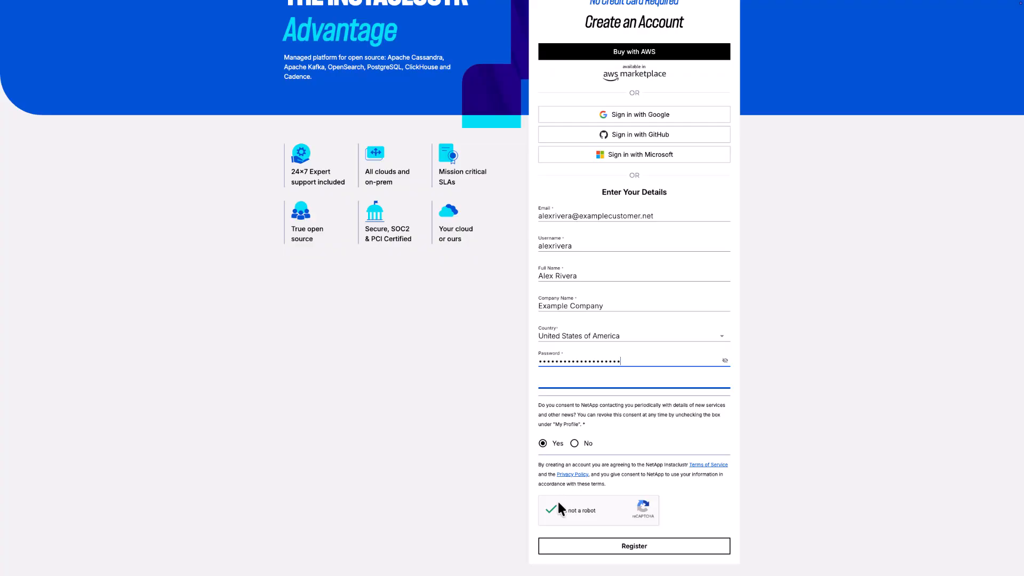
click(565, 545)
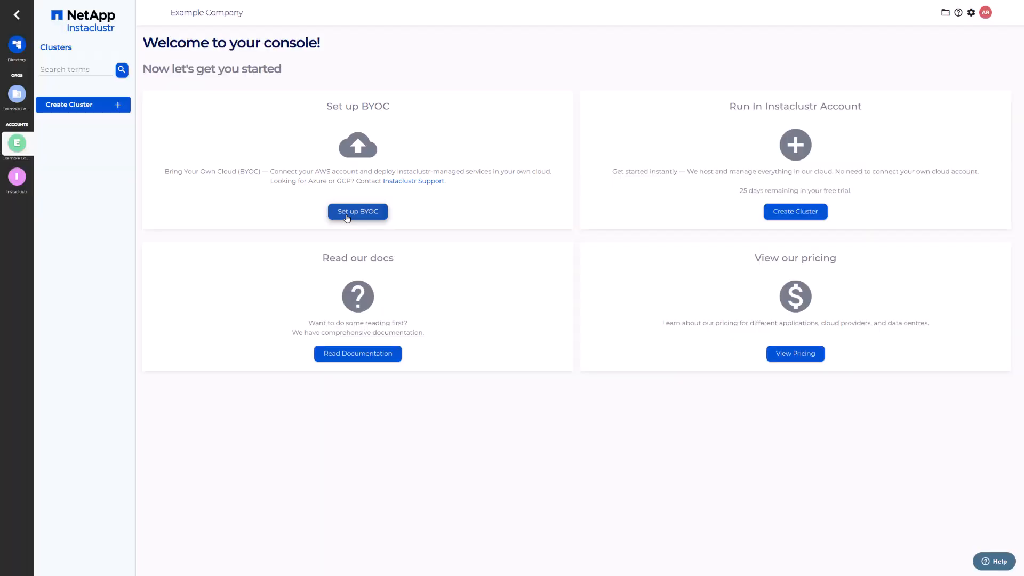
- Start the BYOC setup for connecting your own AWS account
click(347, 212)
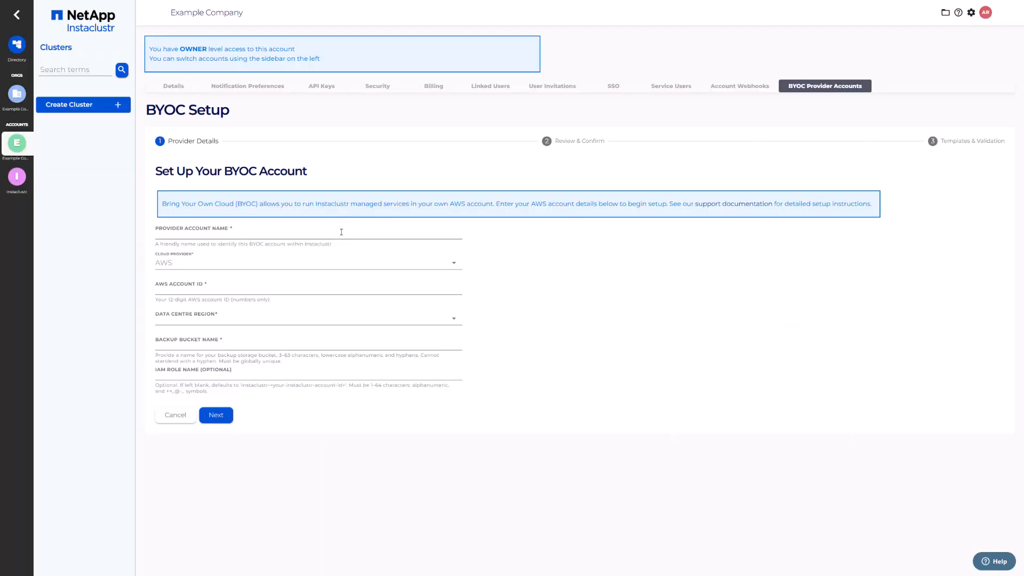
- Enter provider BYOC-AWS-ACCOUNT, the AWS account ID, region us-east-1 and bucket example-customer-instaclustr-backup-1, then continue to review
click(341, 232)
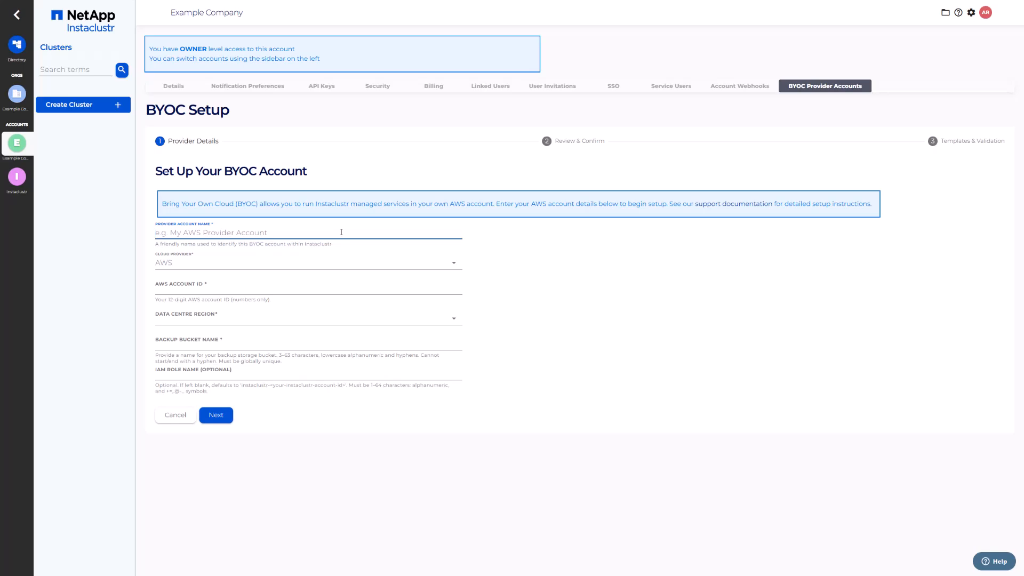
text(BYOC-AWS-ACCOUNT)
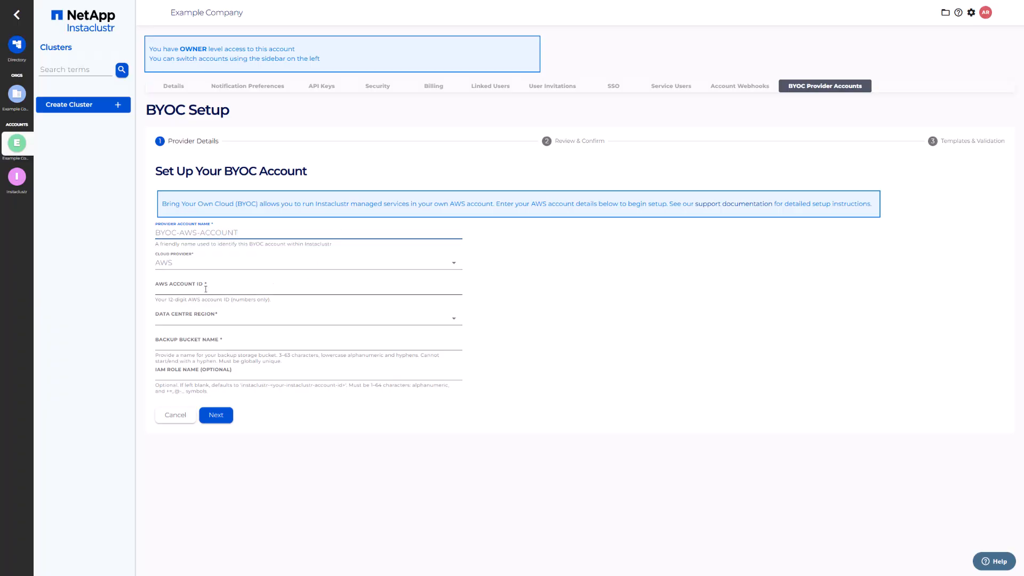
click(199, 290)
key(ctrl+v)
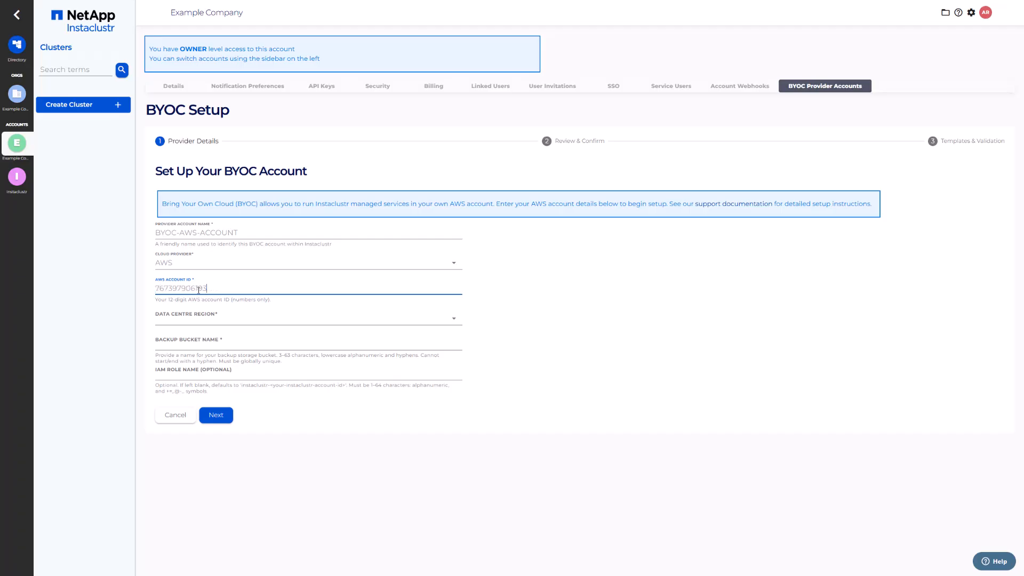
click(206, 321)
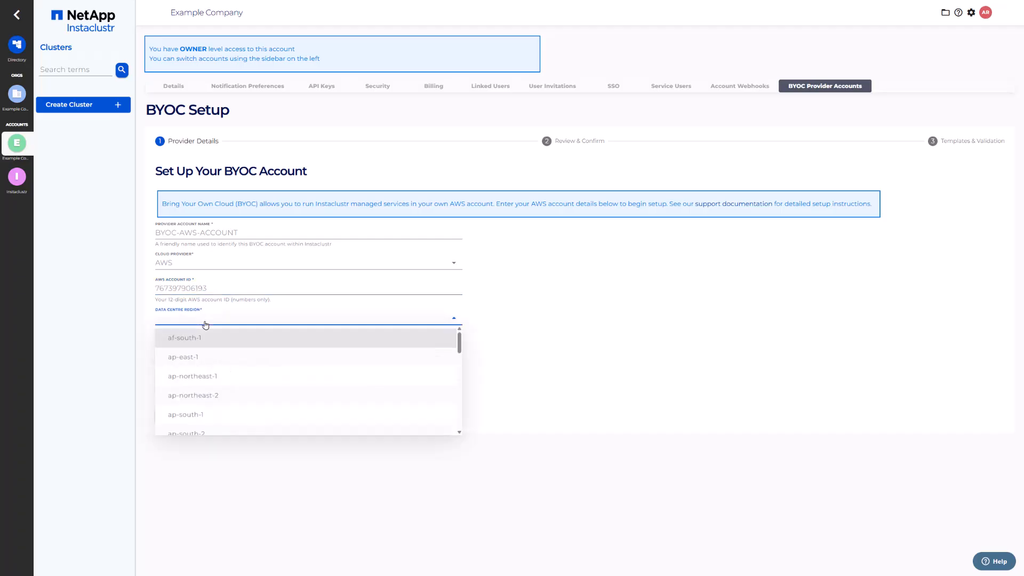
scroll(207, 352, down, 10)
click(207, 353)
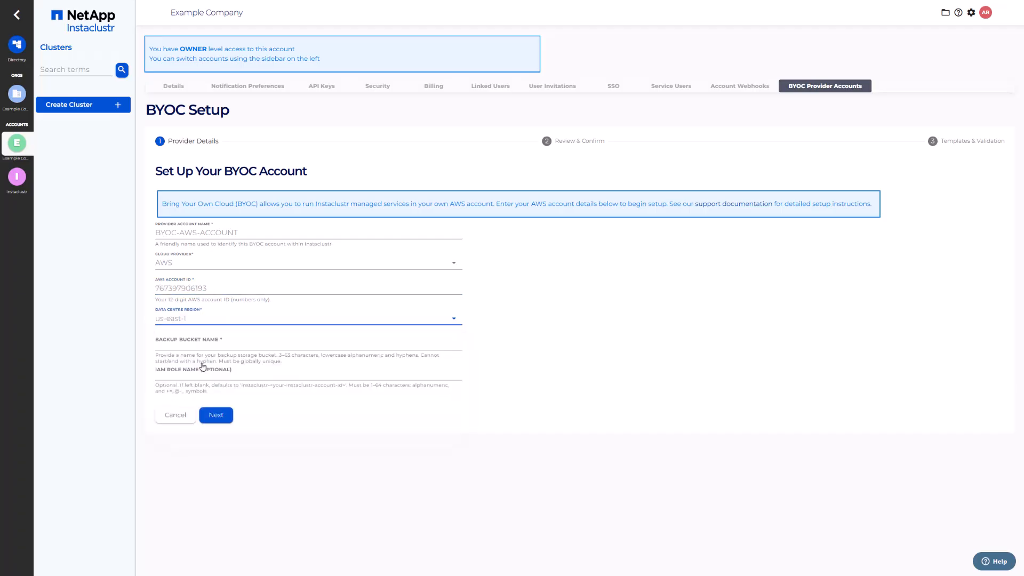
click(383, 343)
text(example-customer-insta)
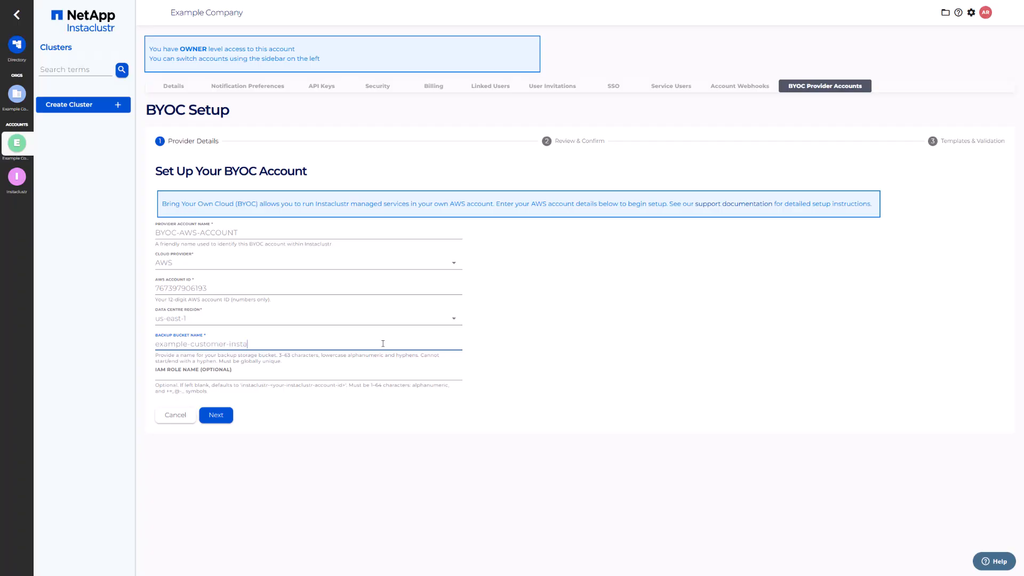
text(clustr-backup-1)
click(216, 415)
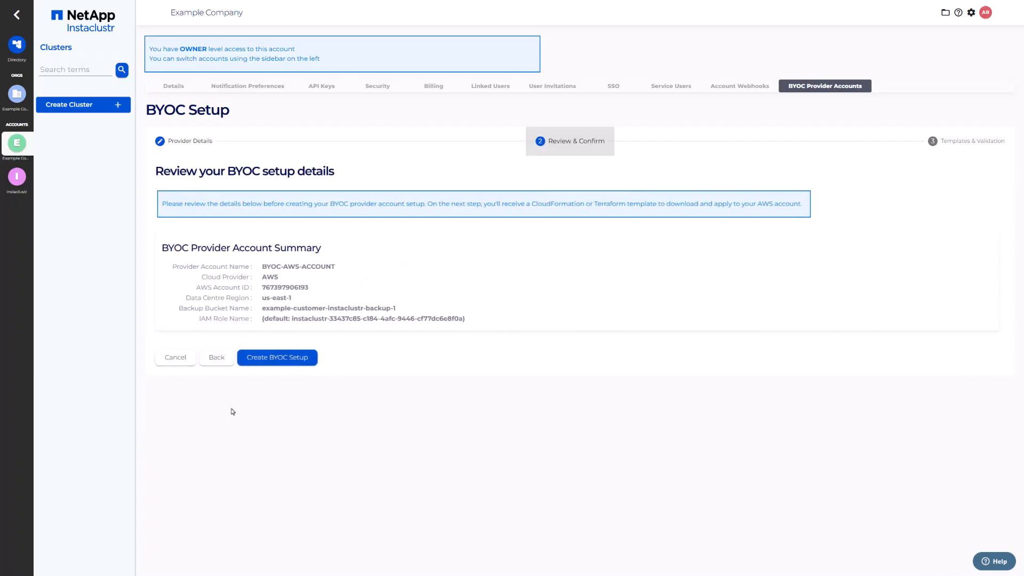
- Create the BYOC setup and download its CloudFormation JSON template
click(251, 359)
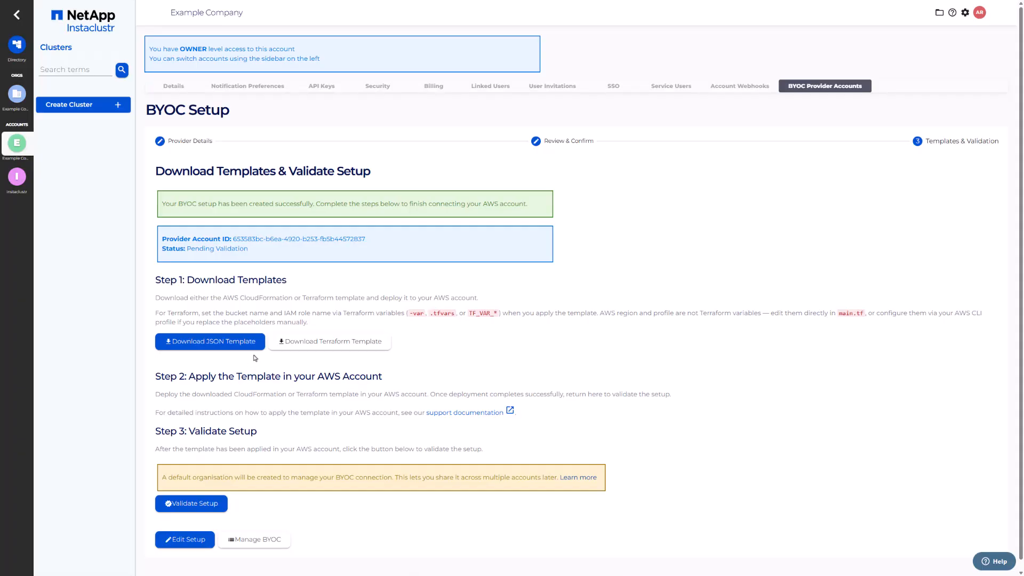
click(257, 351)
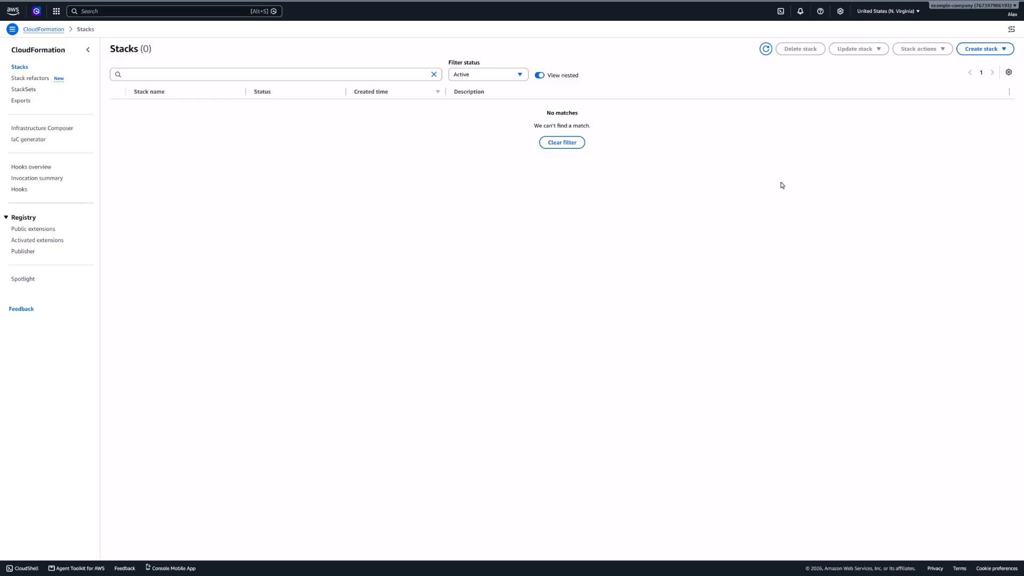
- Start a new CloudFormation stack from the uploaded Instaclustr JSON template
click(970, 51)
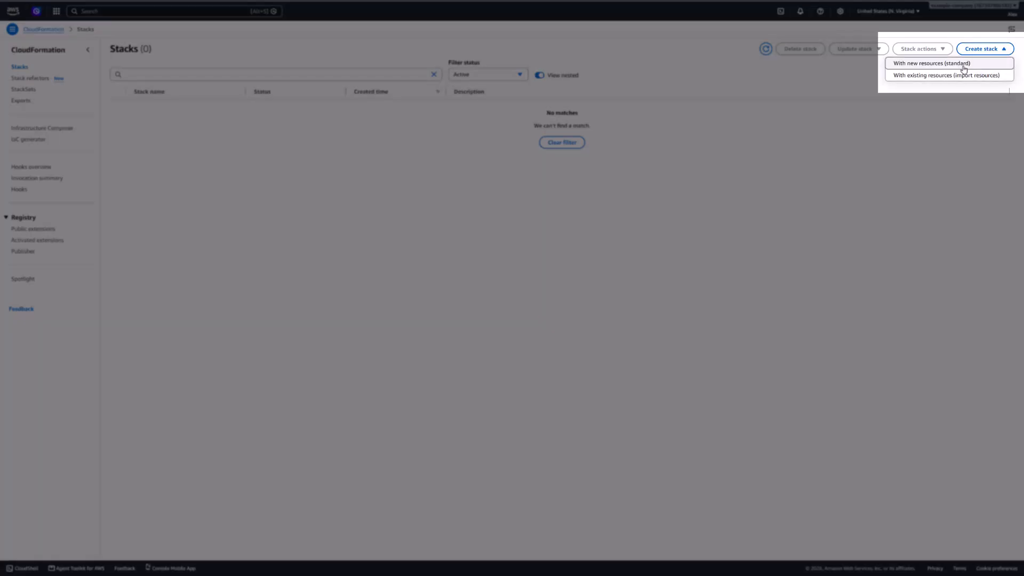
click(968, 67)
click(627, 217)
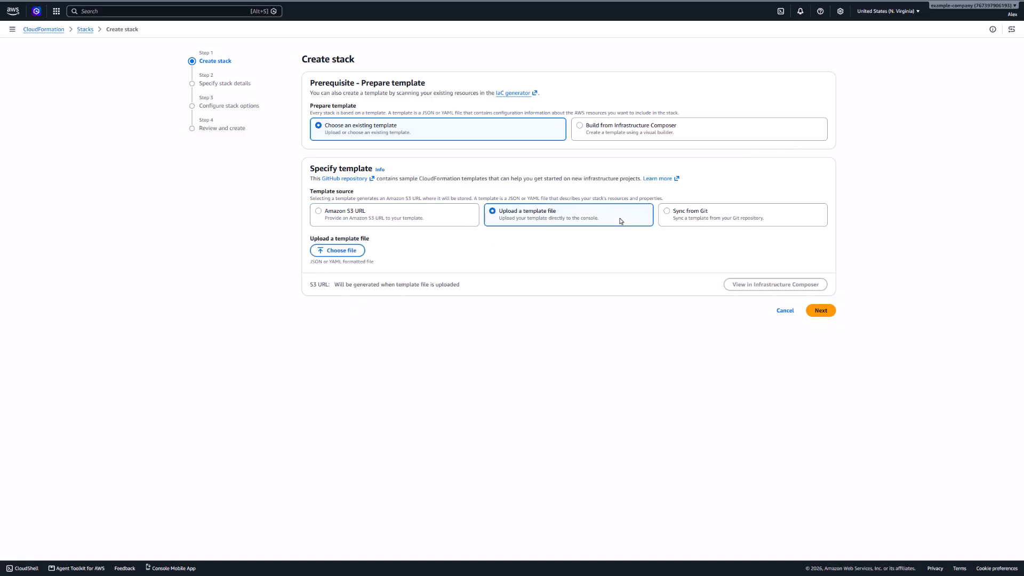
click(341, 250)
double_click(125, 78)
click(821, 327)
- Name the stack byoc-example-customer-cf-stack-1, acknowledge IAM resource creation, and submit it
click(653, 109)
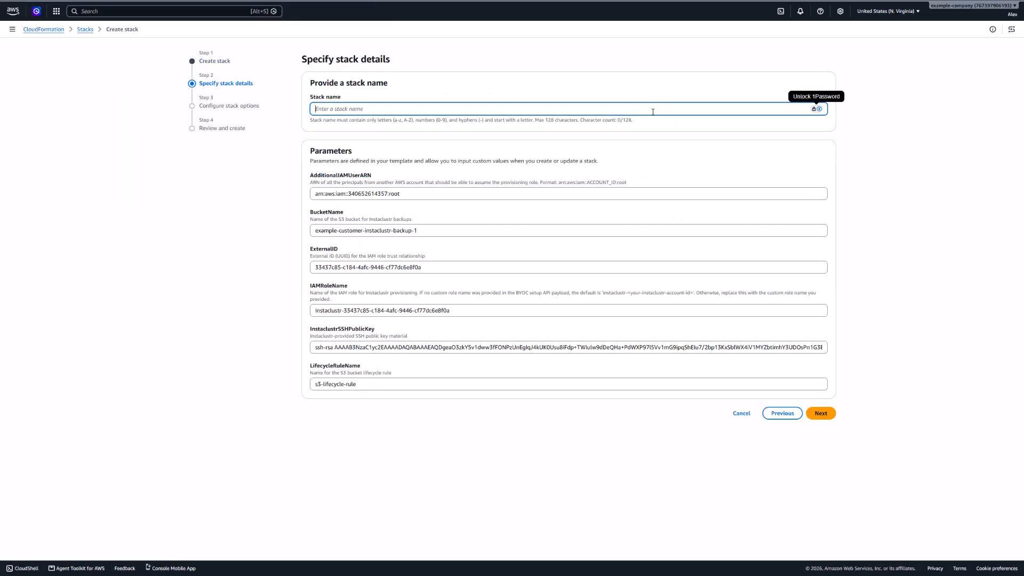
text(byoc-example-customer-cf-stack-1)
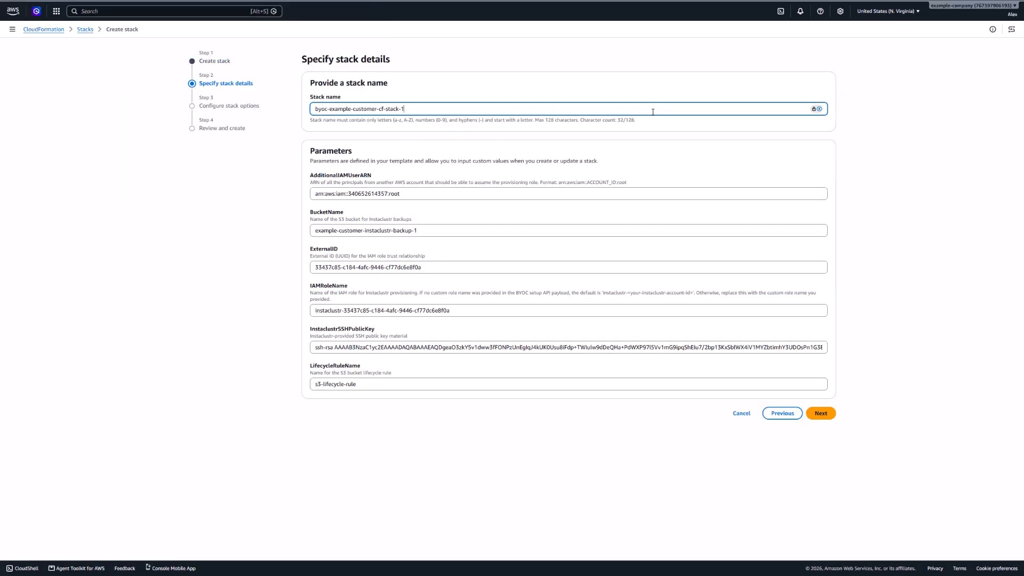
click(821, 414)
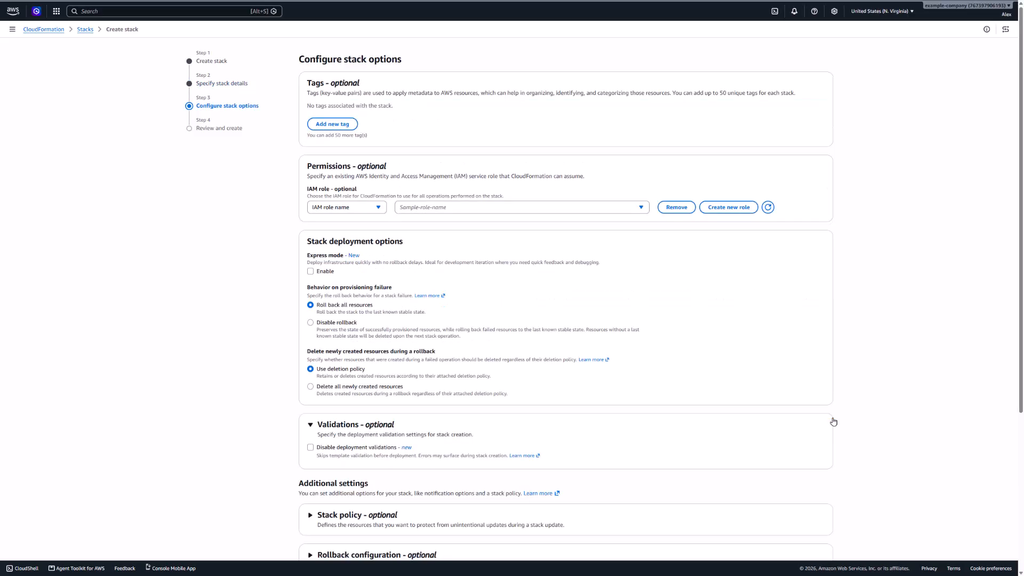
scroll(833, 419, down, 10)
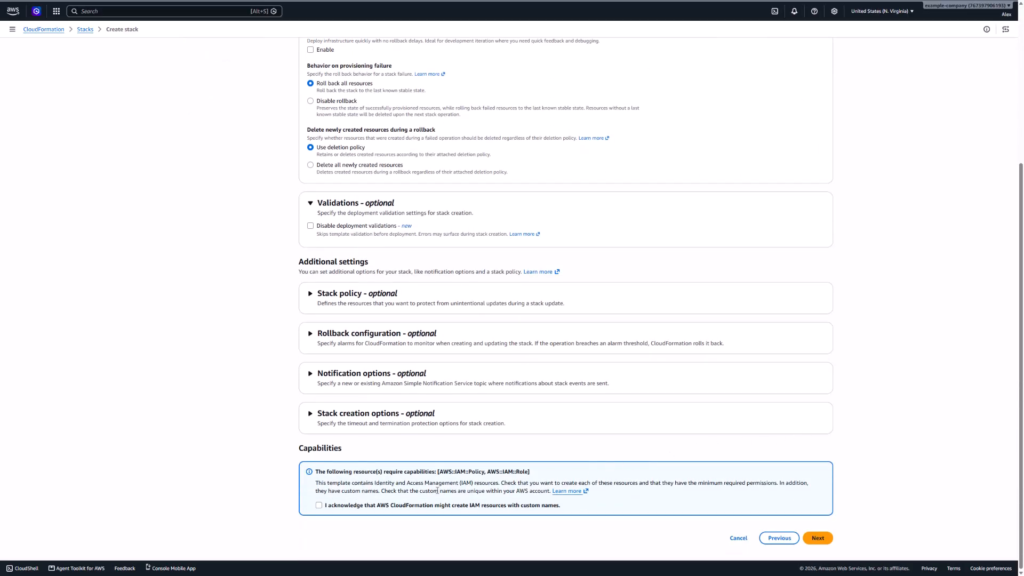
click(323, 506)
click(815, 537)
drag(1020, 225, 1013, 554)
click(830, 546)
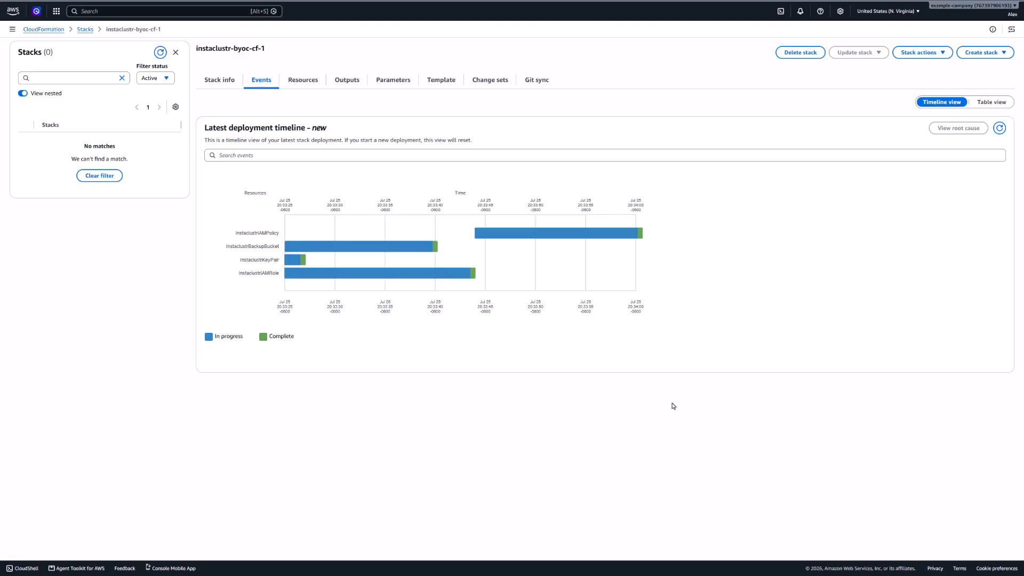
- Check the instaclustr-byoc-cf-1 stack overview shows status CREATE_COMPLETE
click(234, 87)
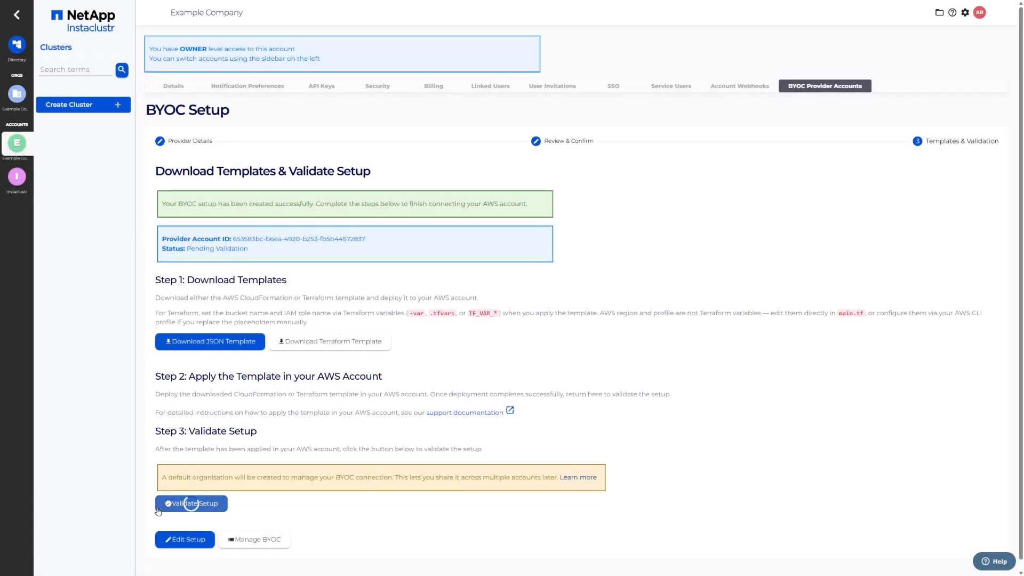
- Validate the BYOC-AWS-ACCOUNT provider setup
click(159, 508)
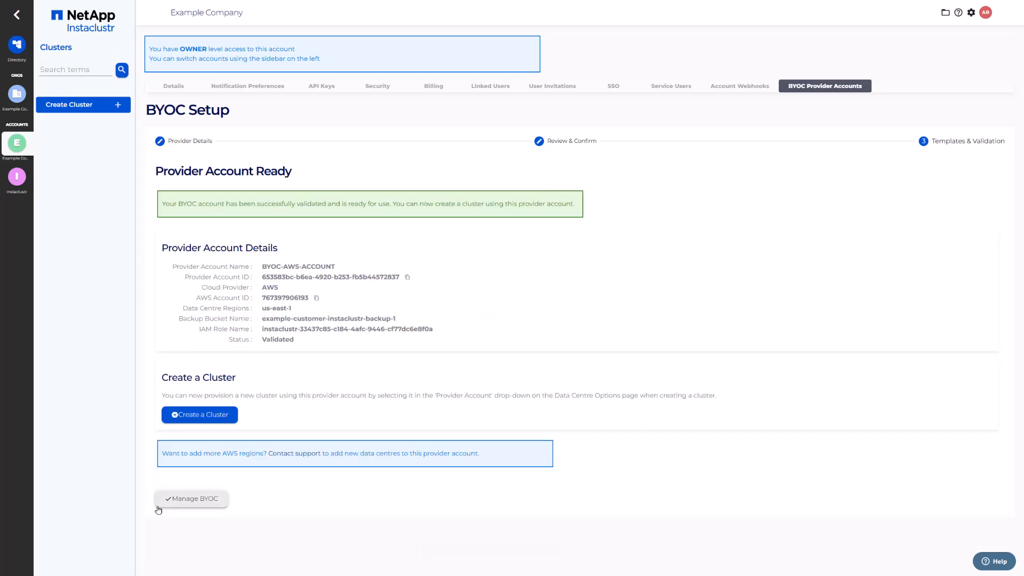
- Create a cluster named OpenSearch-Cluster-1 with OpenSearch as the application
click(167, 415)
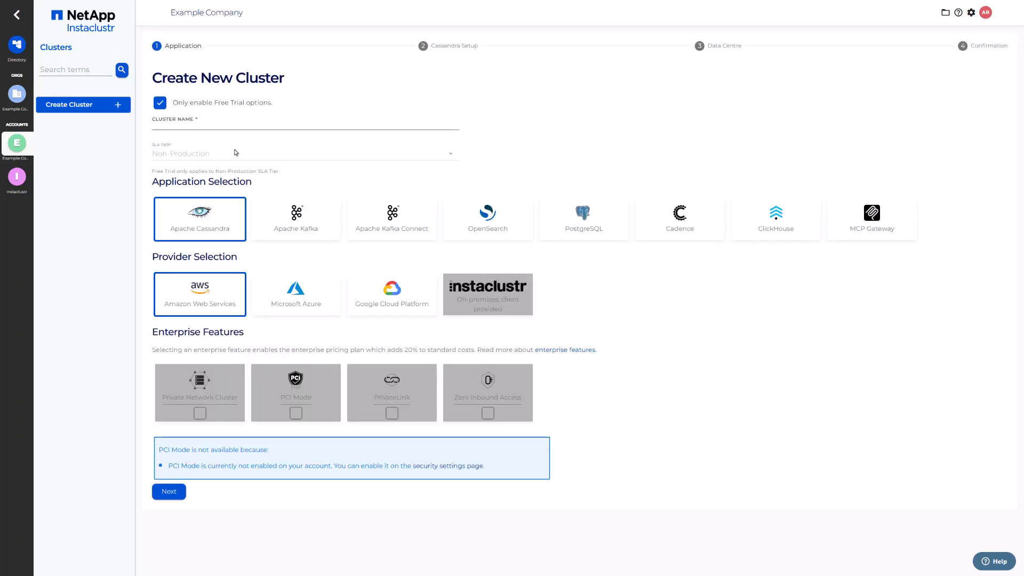
click(239, 124)
text(O)
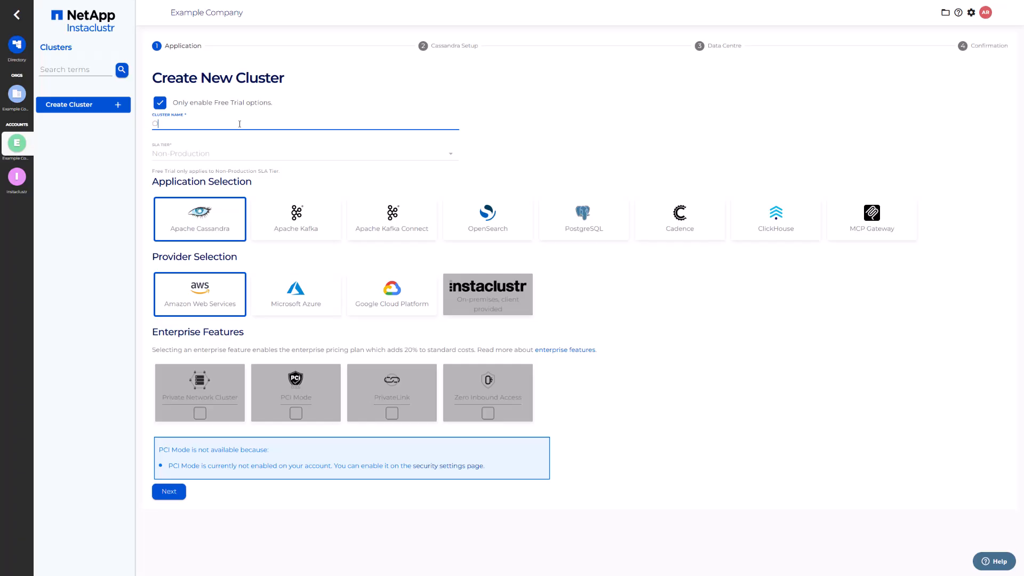
text(penSearch-Cluster-1)
click(448, 206)
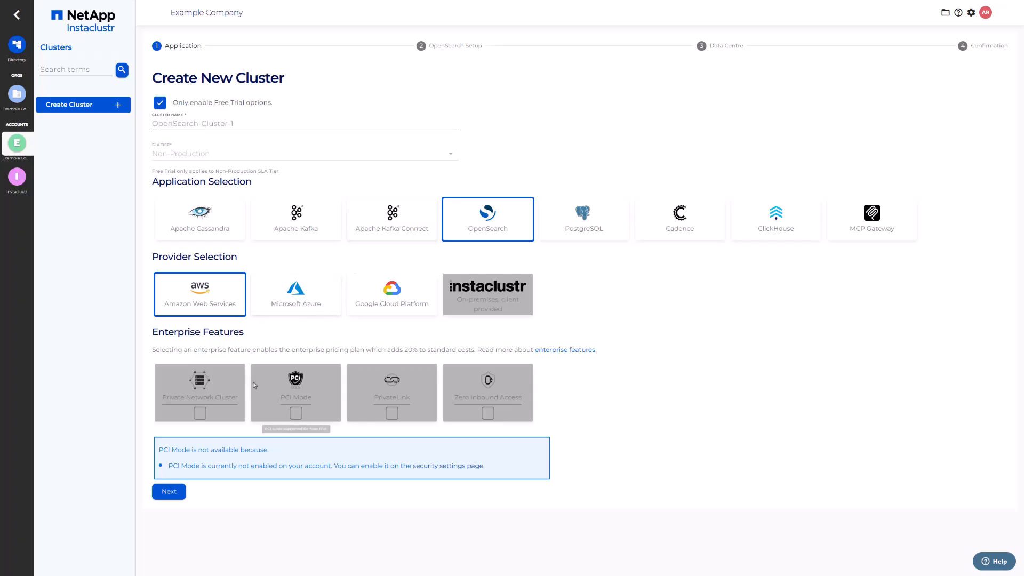
click(183, 491)
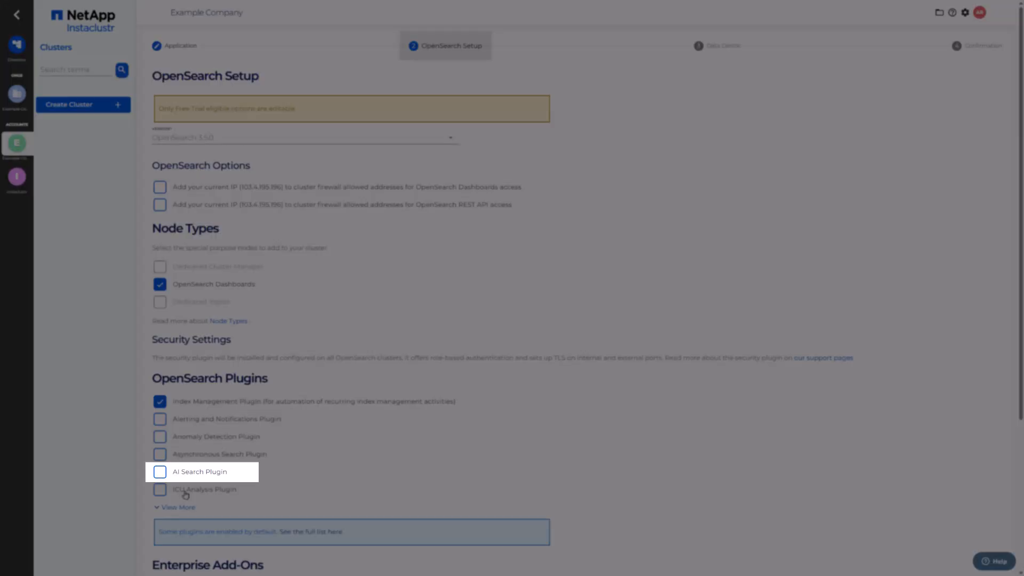
- Enable the AI Search Plugin and continue to the Data Centre step
click(161, 473)
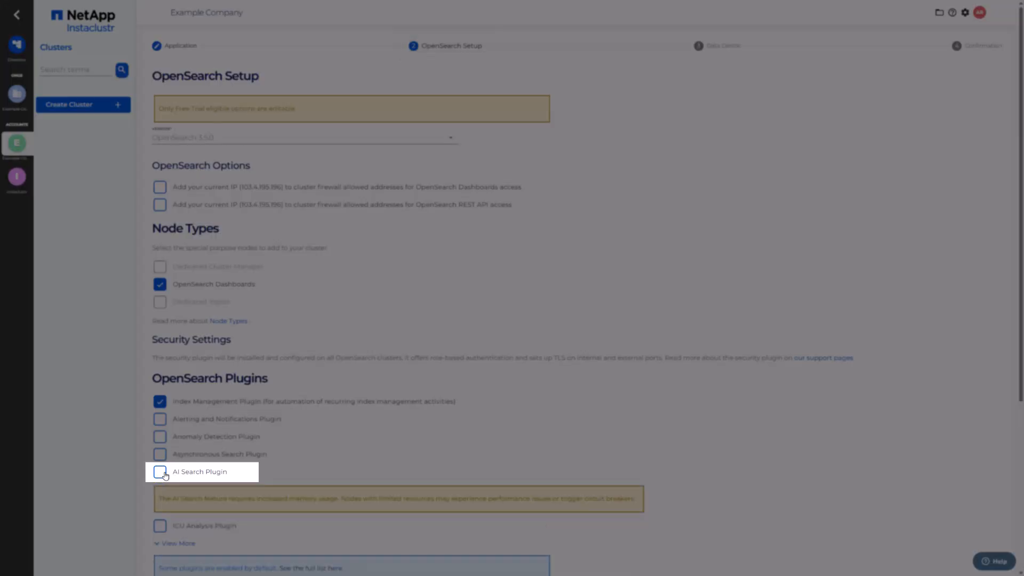
scroll(333, 554, down, 5)
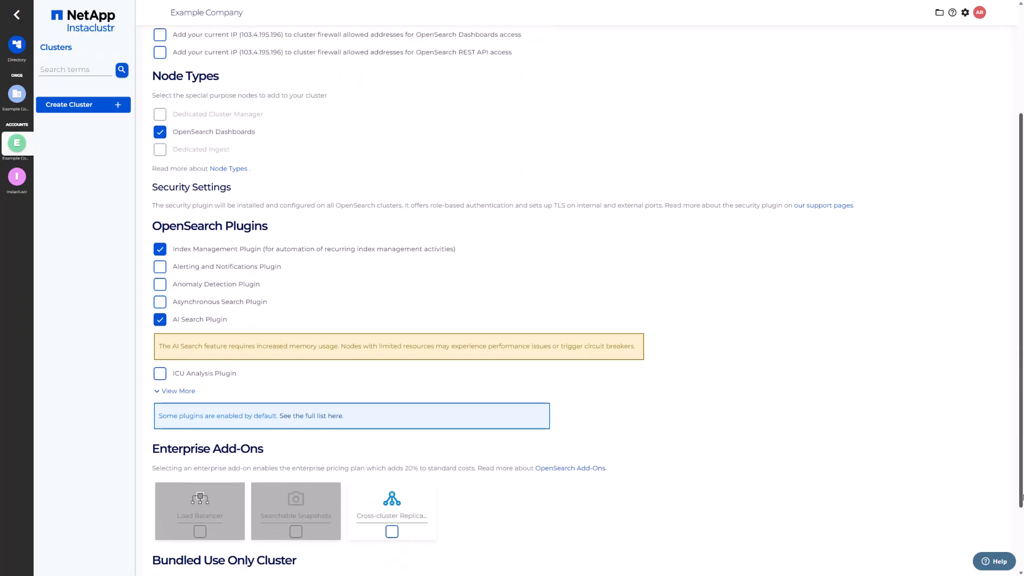
click(222, 533)
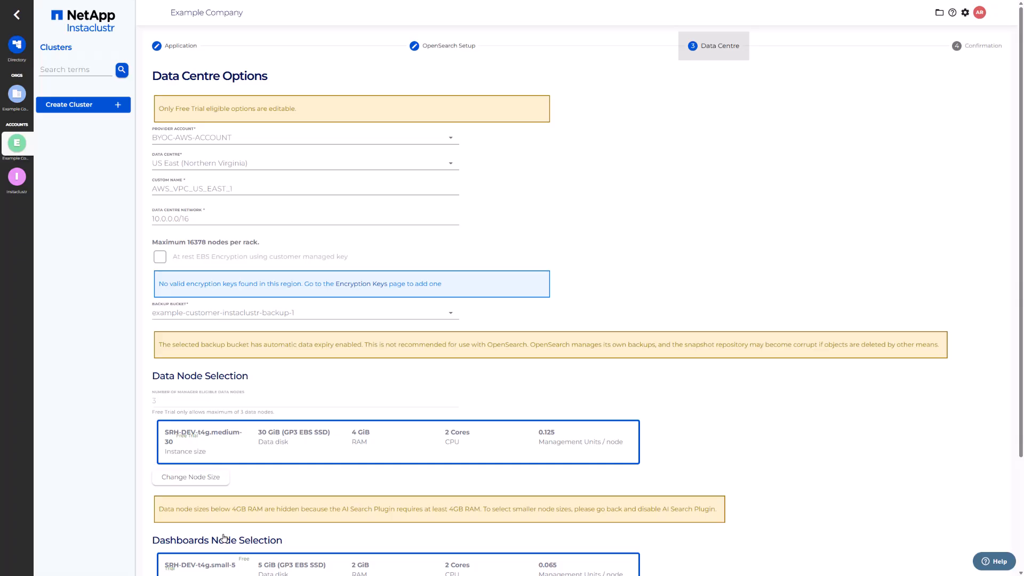
- Keep BYOC-AWS-ACCOUNT as provider and size Dashboards nodes SRH-DEV-t4g.medium-80, then confirm
click(262, 142)
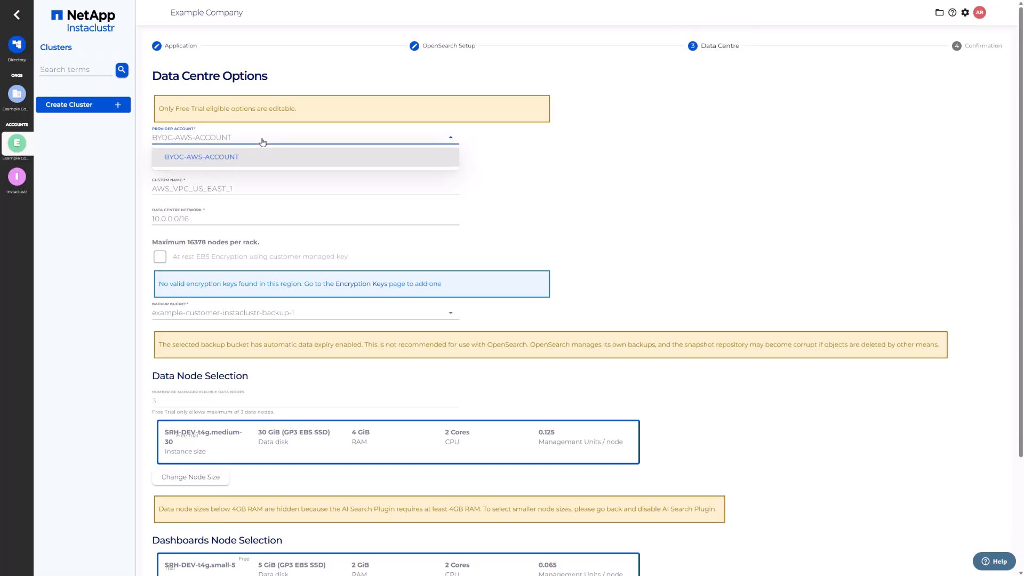
click(263, 142)
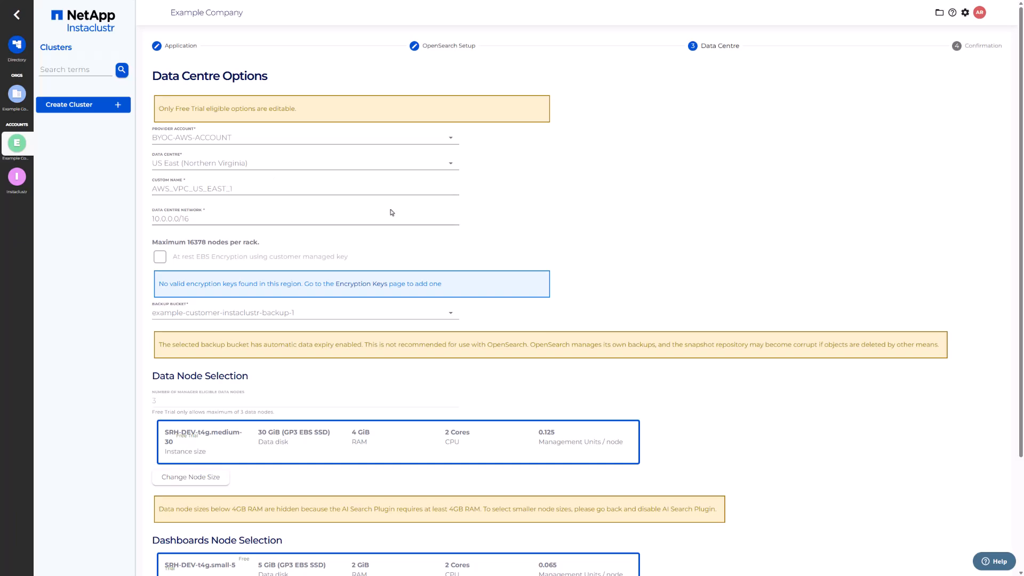
drag(1019, 240, 1022, 351)
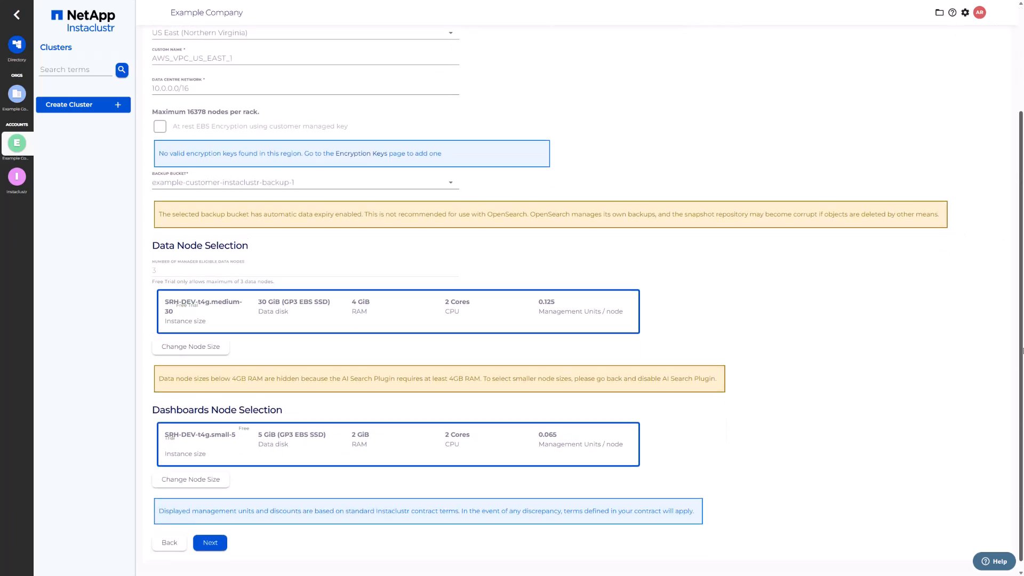
click(203, 468)
scroll(224, 468, down, 2)
click(225, 468)
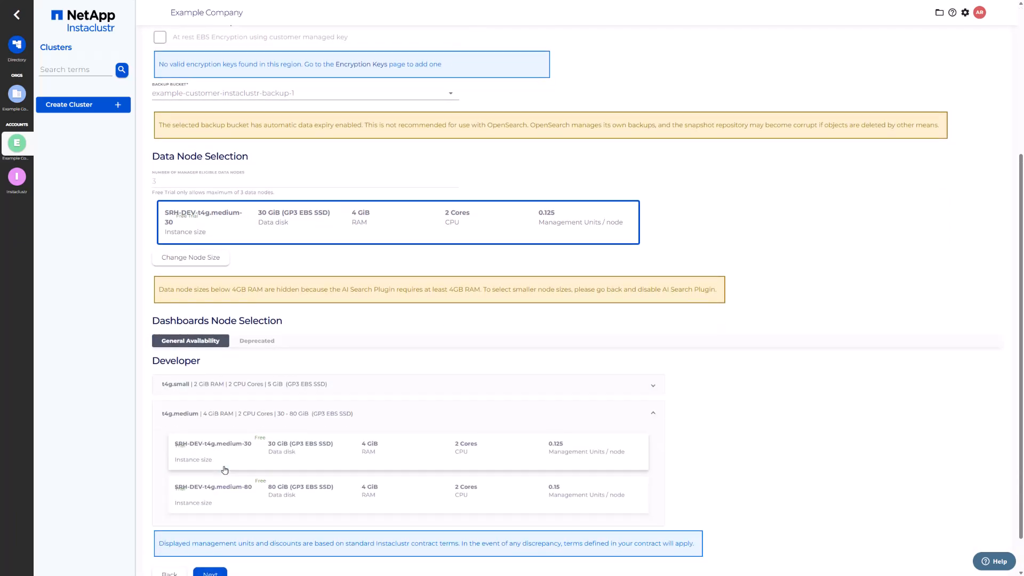
click(228, 494)
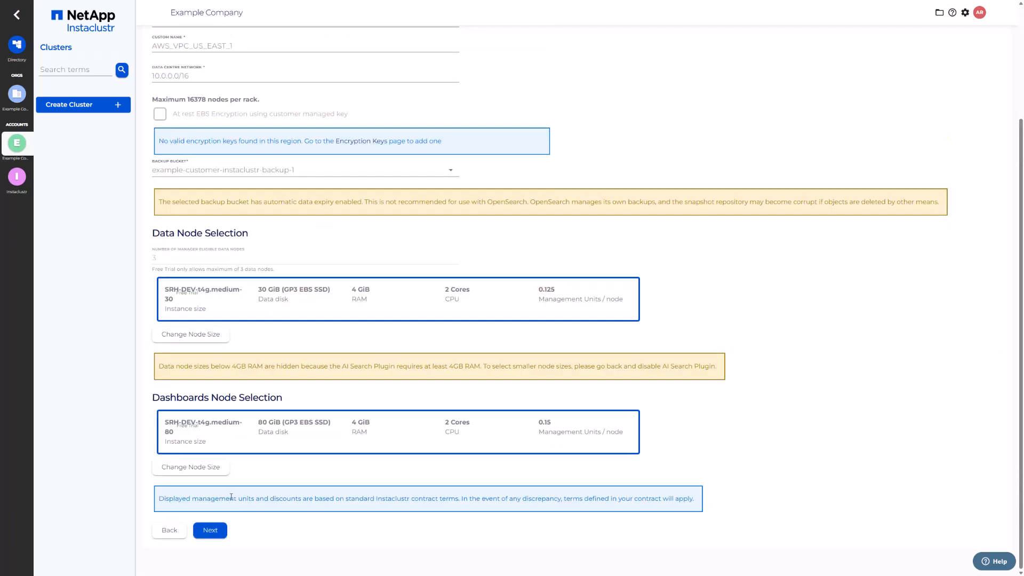
click(222, 529)
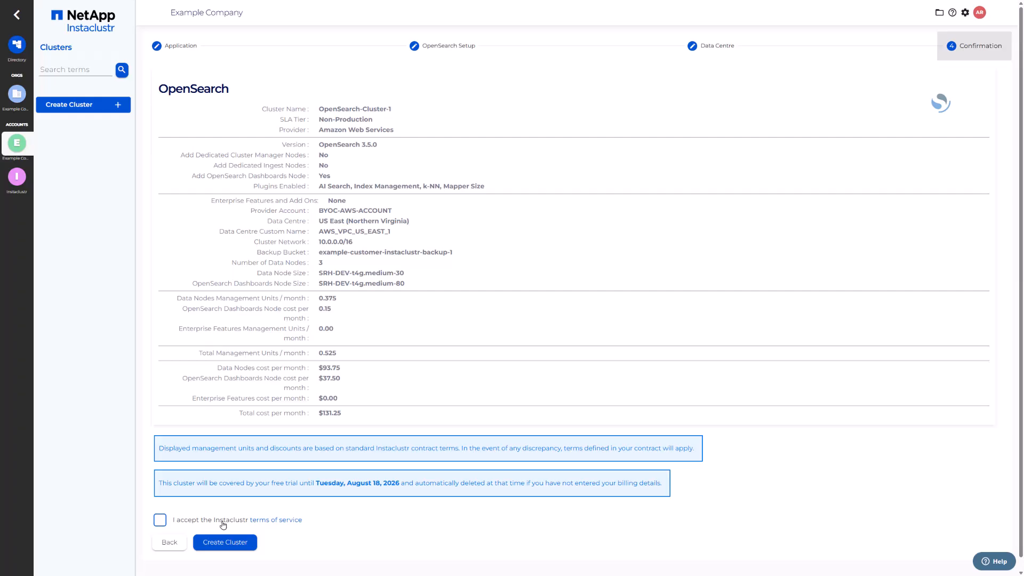
- Accept the Instaclustr terms of service and submit OpenSearch-Cluster-1 for creation
click(223, 523)
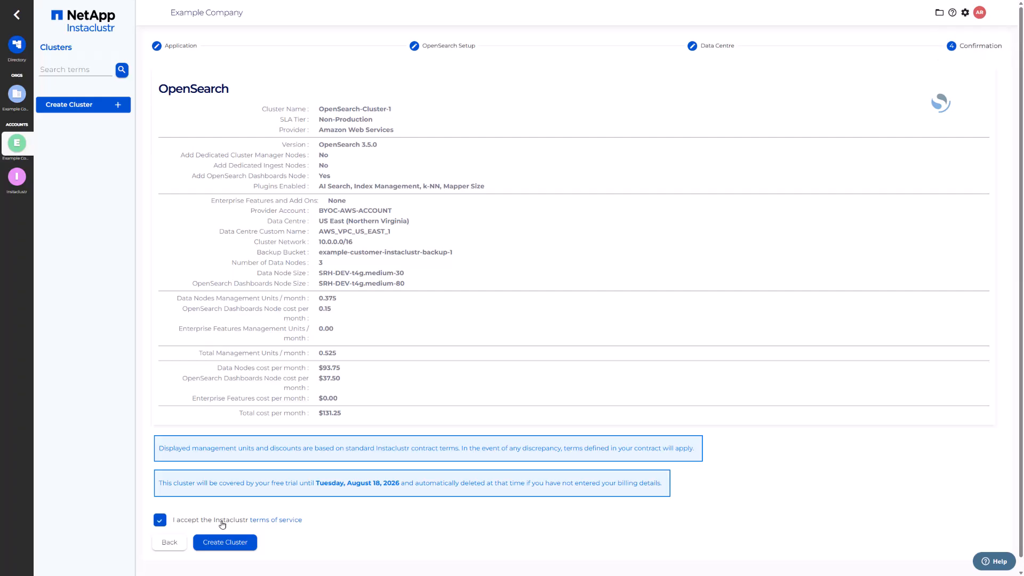
click(248, 542)
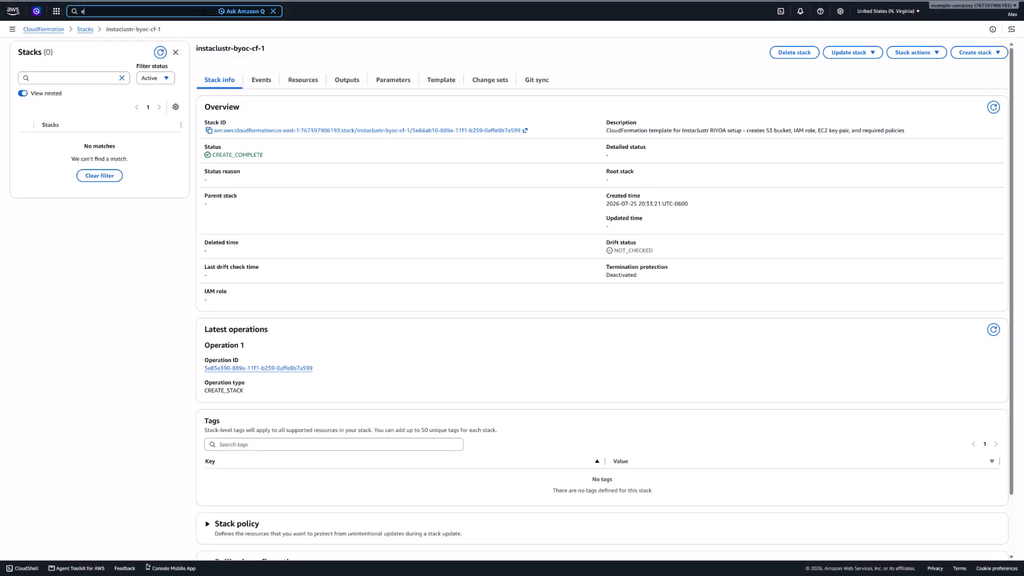
- Open EC2 and list OpenSearch-Cluster-1's four running t4g.medium instances
text(c2)
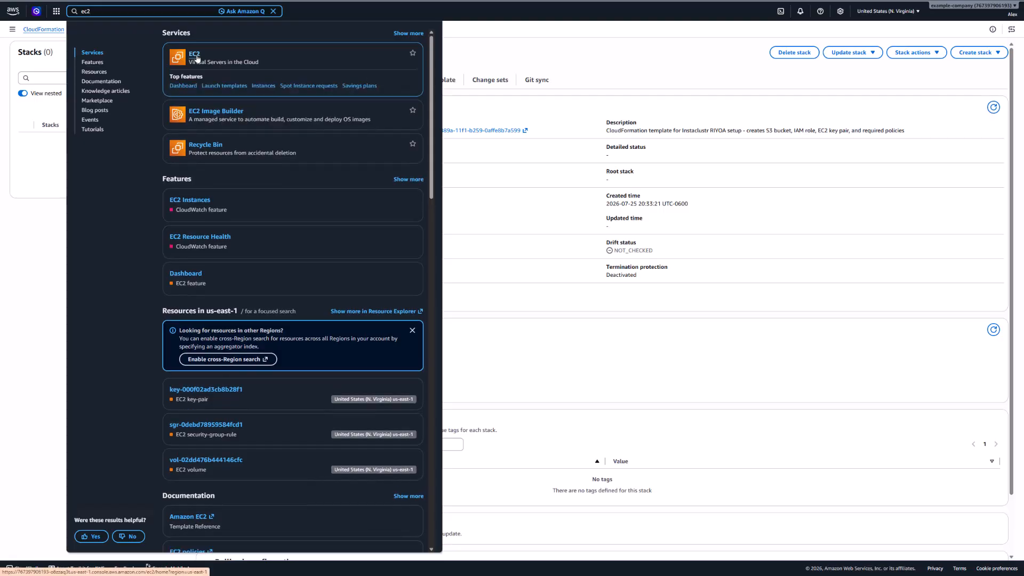
click(195, 55)
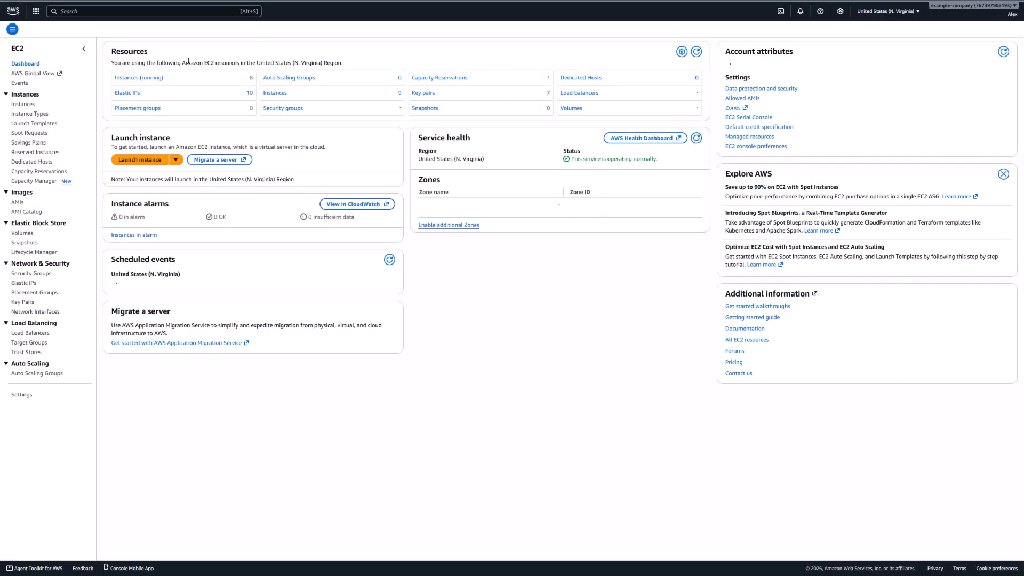
click(155, 77)
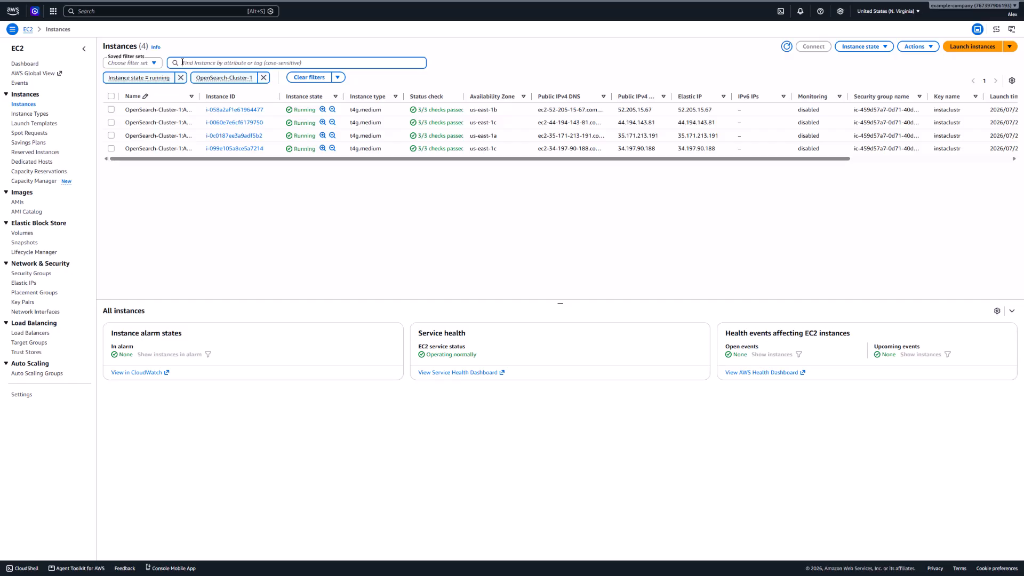
- Search for 'vpc' and open the VPC service dashboard
key(alt+s)
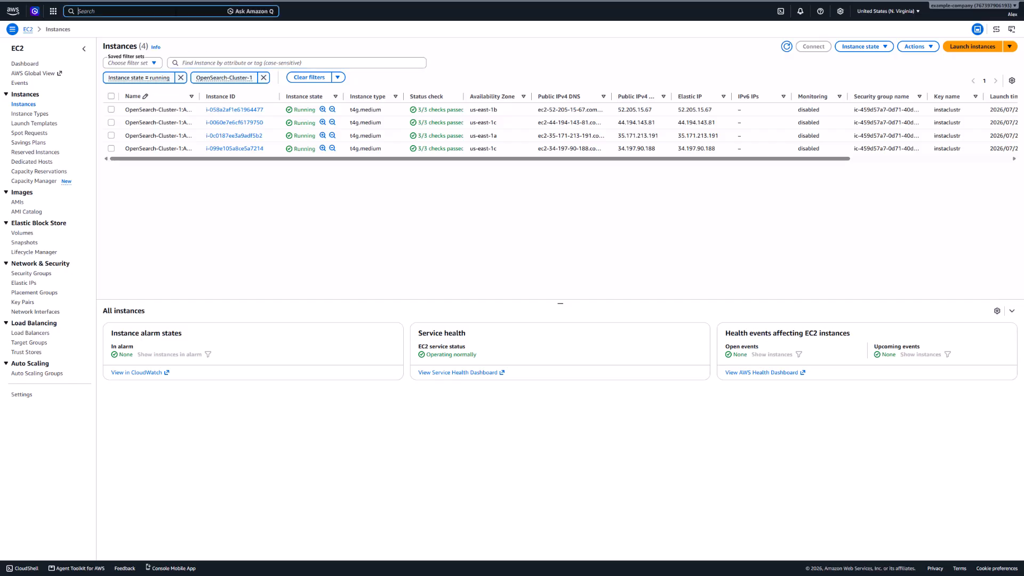
text(vpc)
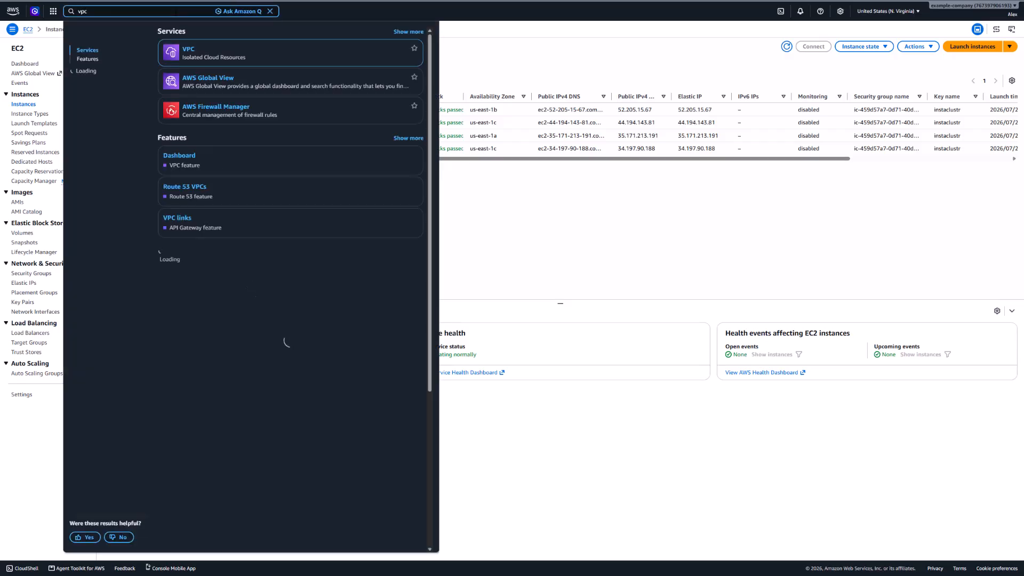
click(190, 55)
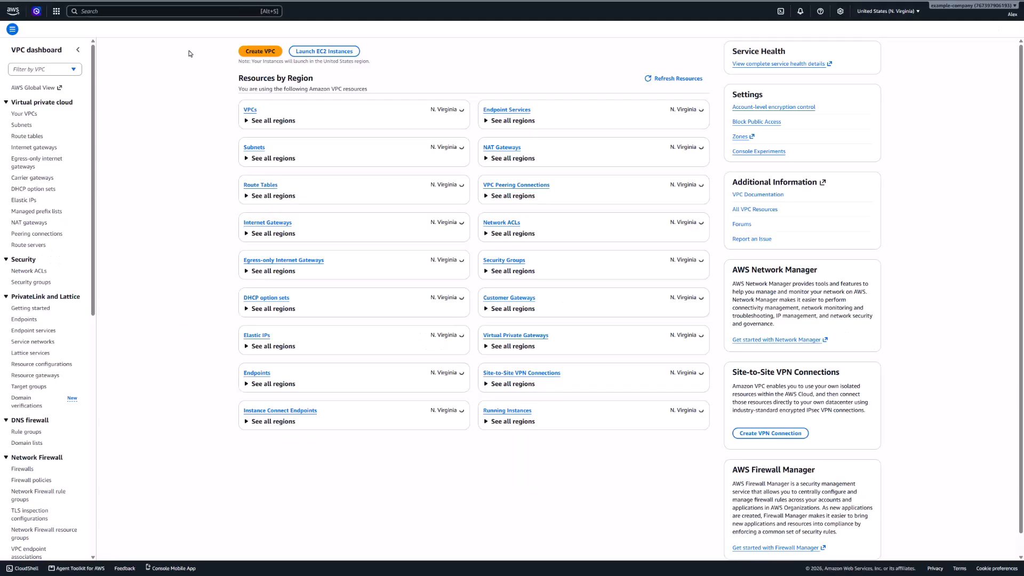